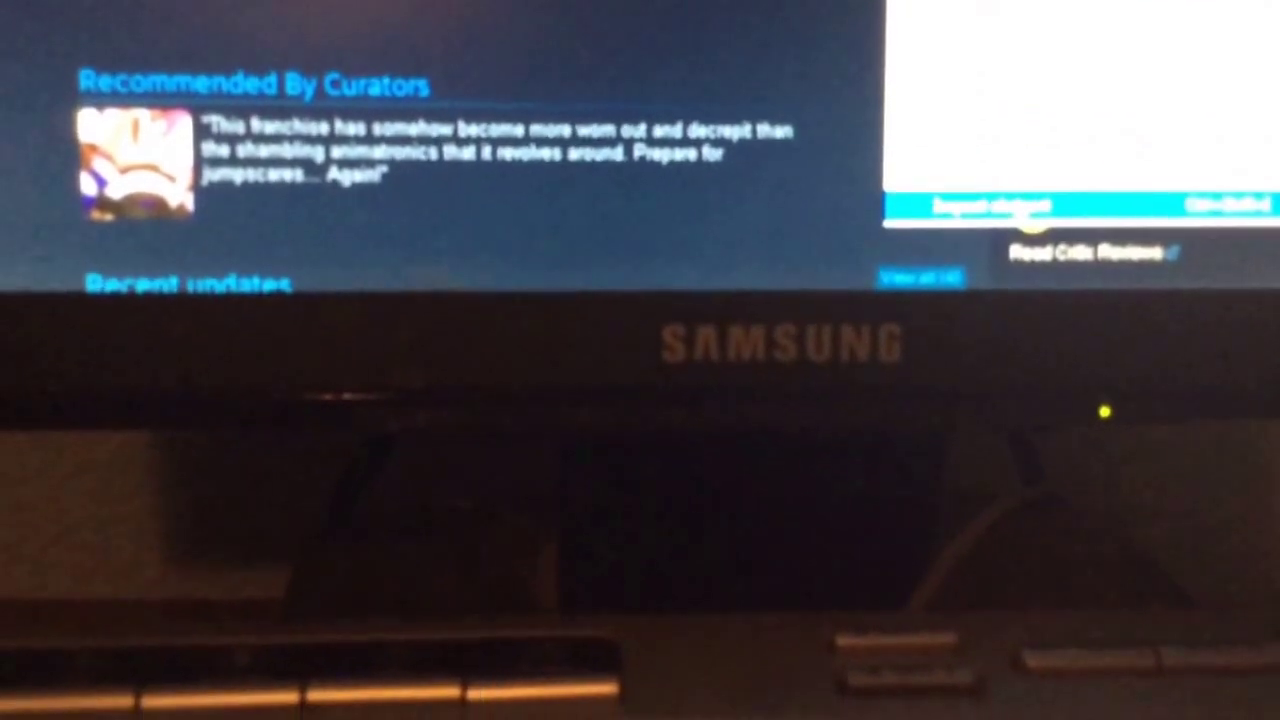
# Step: Dismiss the account dropdown and close developer tools to reveal the Five Nights at Freddy's 4 page
pyautogui.click(1010, 225)
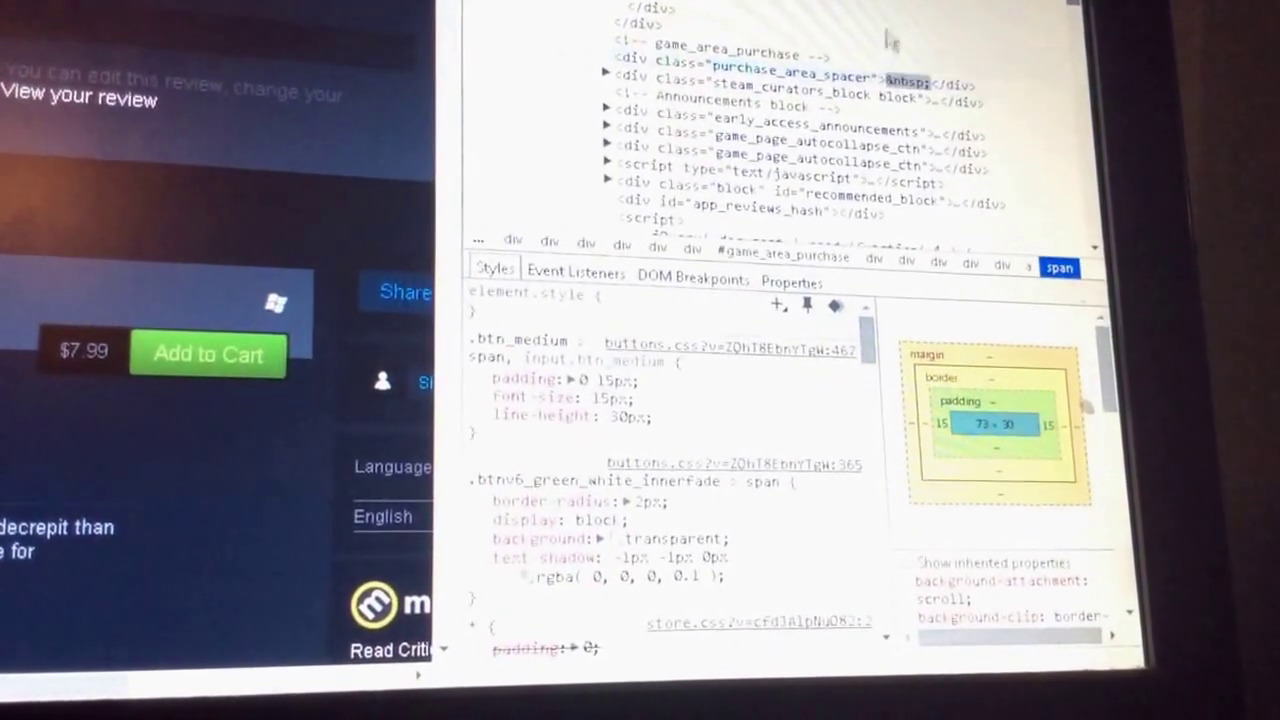
pyautogui.press('F12')
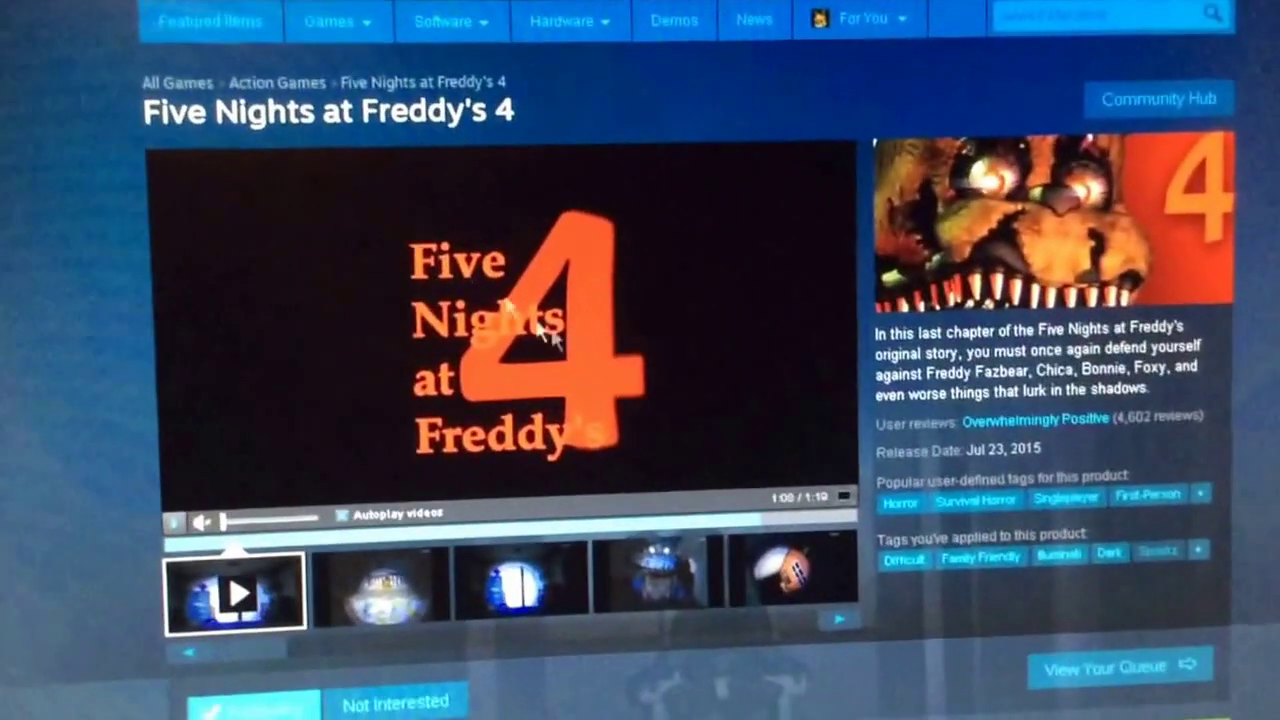
pyautogui.scroll(-3, 430, 400)
pyautogui.scroll(-3, 440, 415)
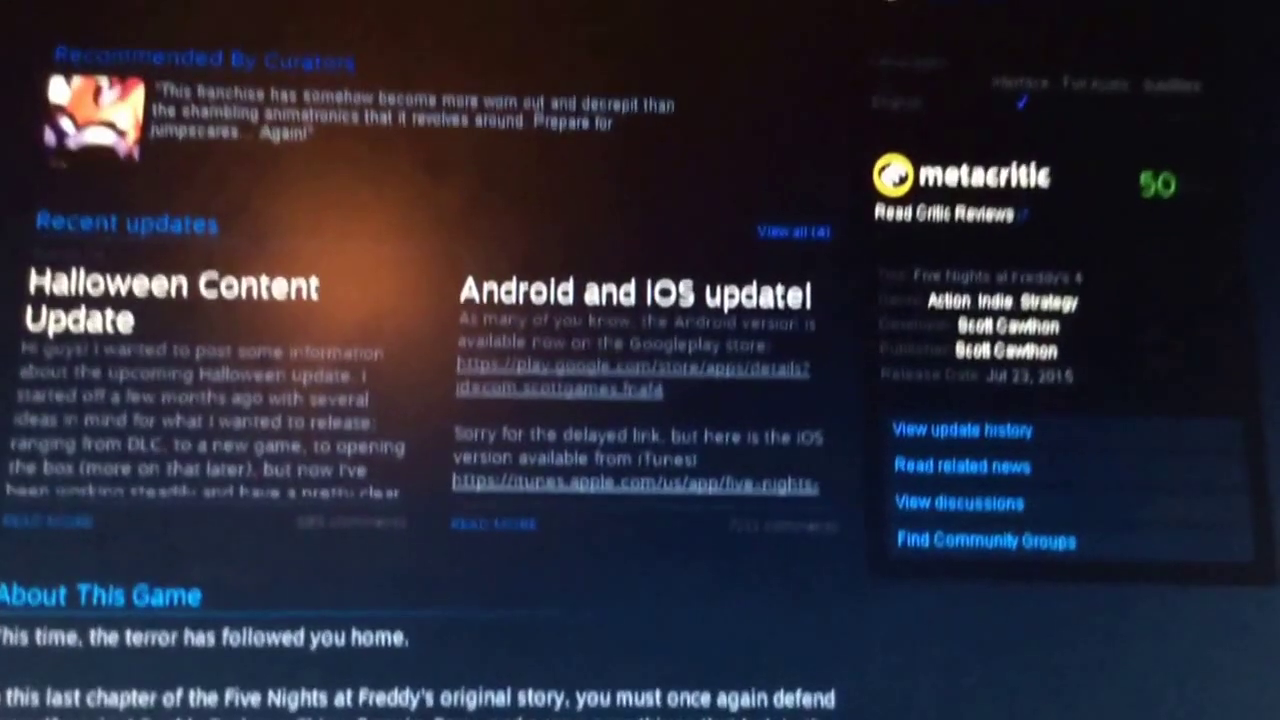
pyautogui.scroll(-3, 789, 120)
pyautogui.scroll(-3, 766, 86)
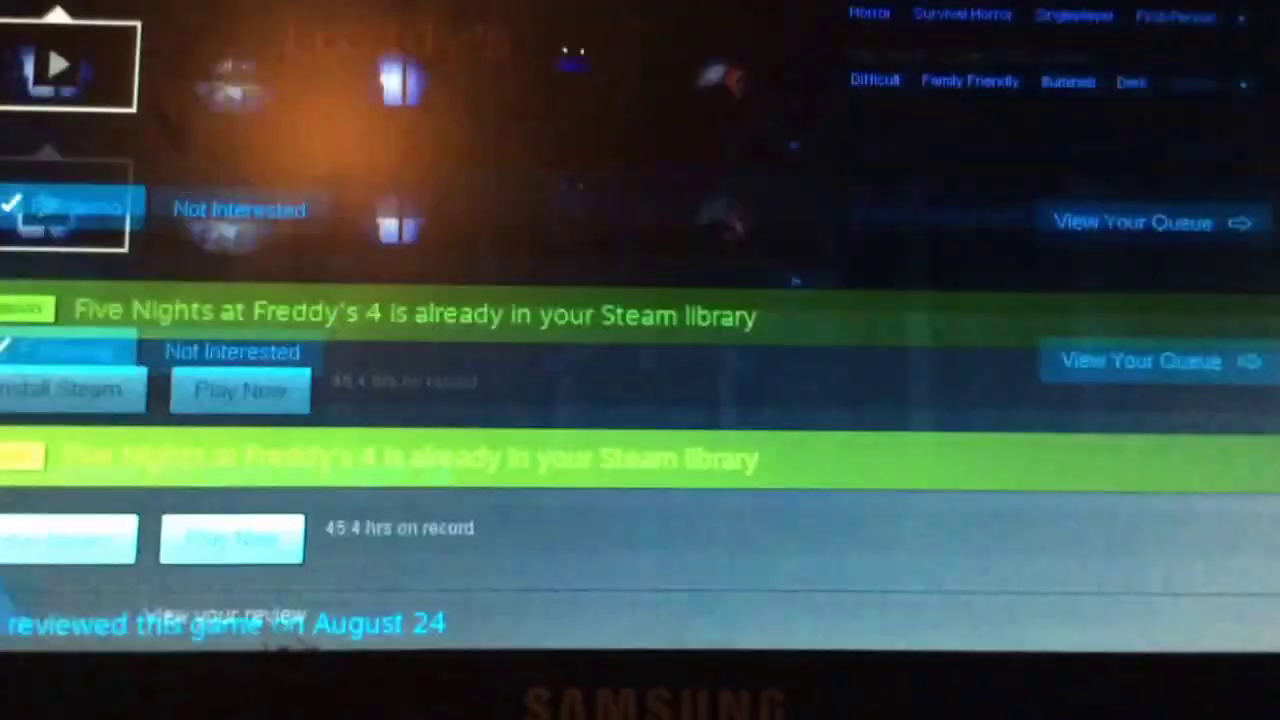
pyautogui.scroll(1, 640, 360)
pyautogui.scroll(3, 640, 360)
pyautogui.scroll(3, 640, 360)
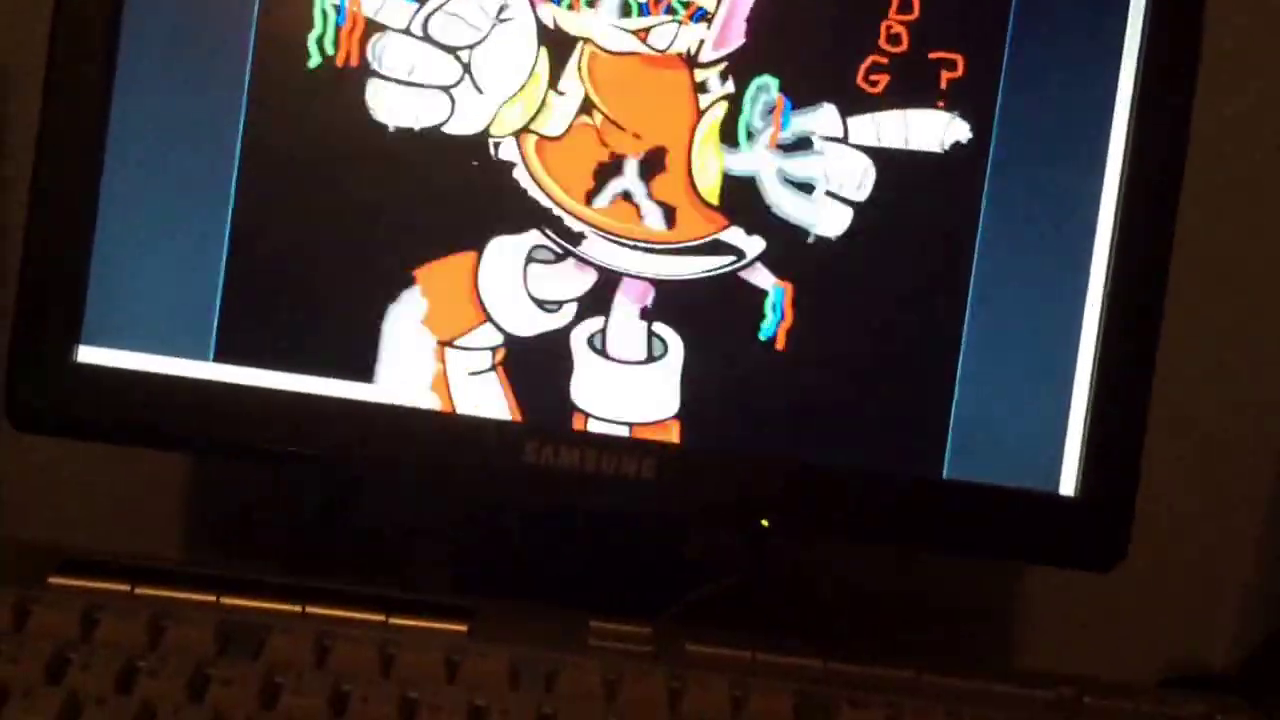
pyautogui.scroll(-5, 640, 250)
pyautogui.scroll(-3, 640, 300)
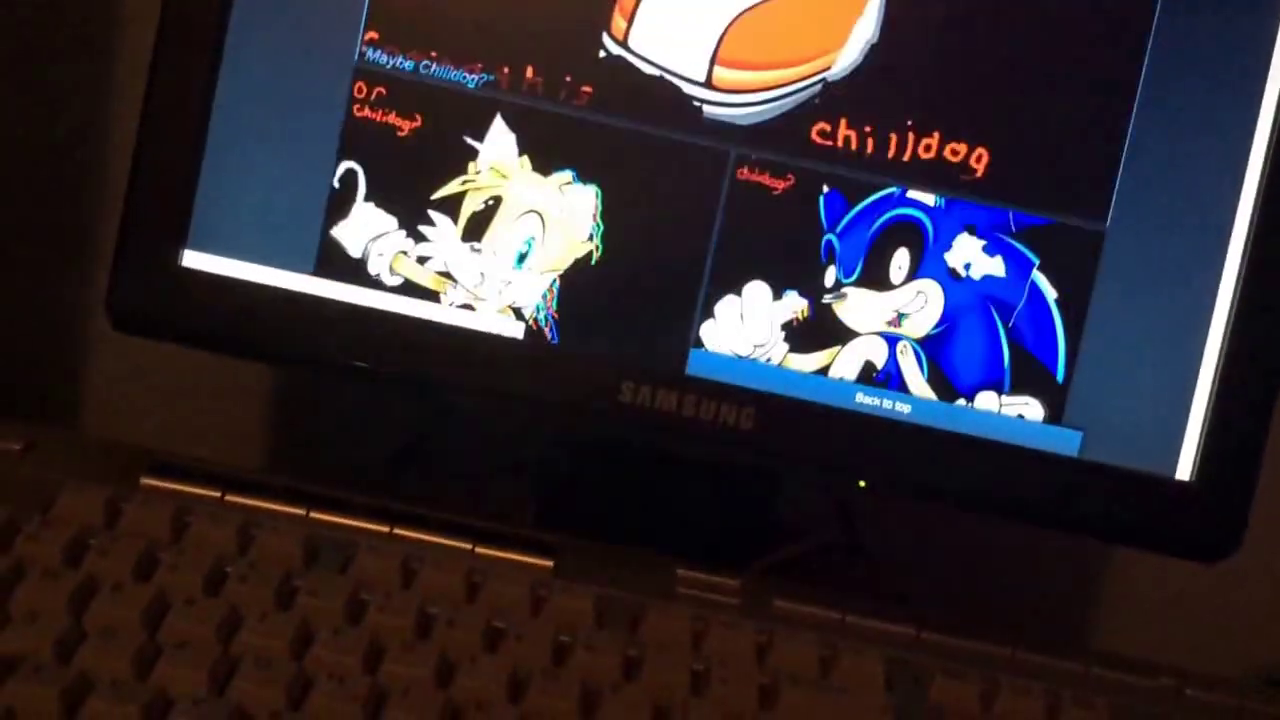
pyautogui.scroll(-5, 640, 200)
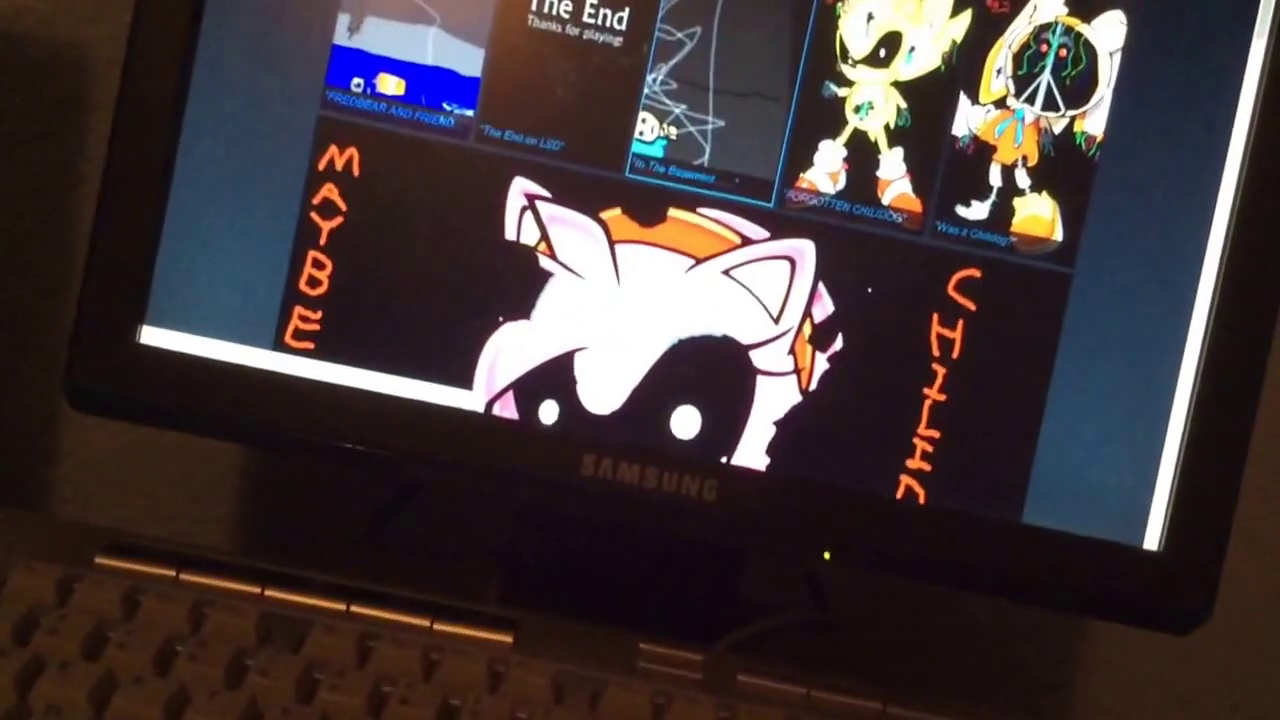
pyautogui.scroll(-5, 917, 115)
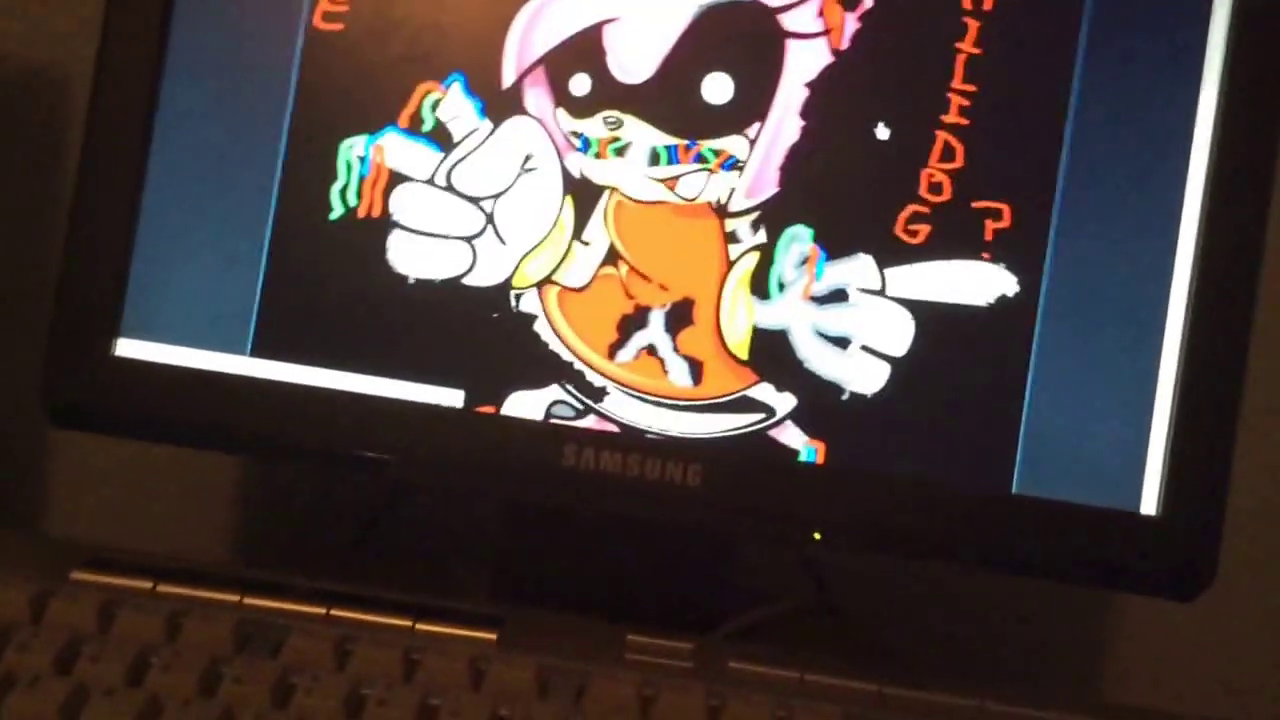
pyautogui.scroll(-2, 915, 97)
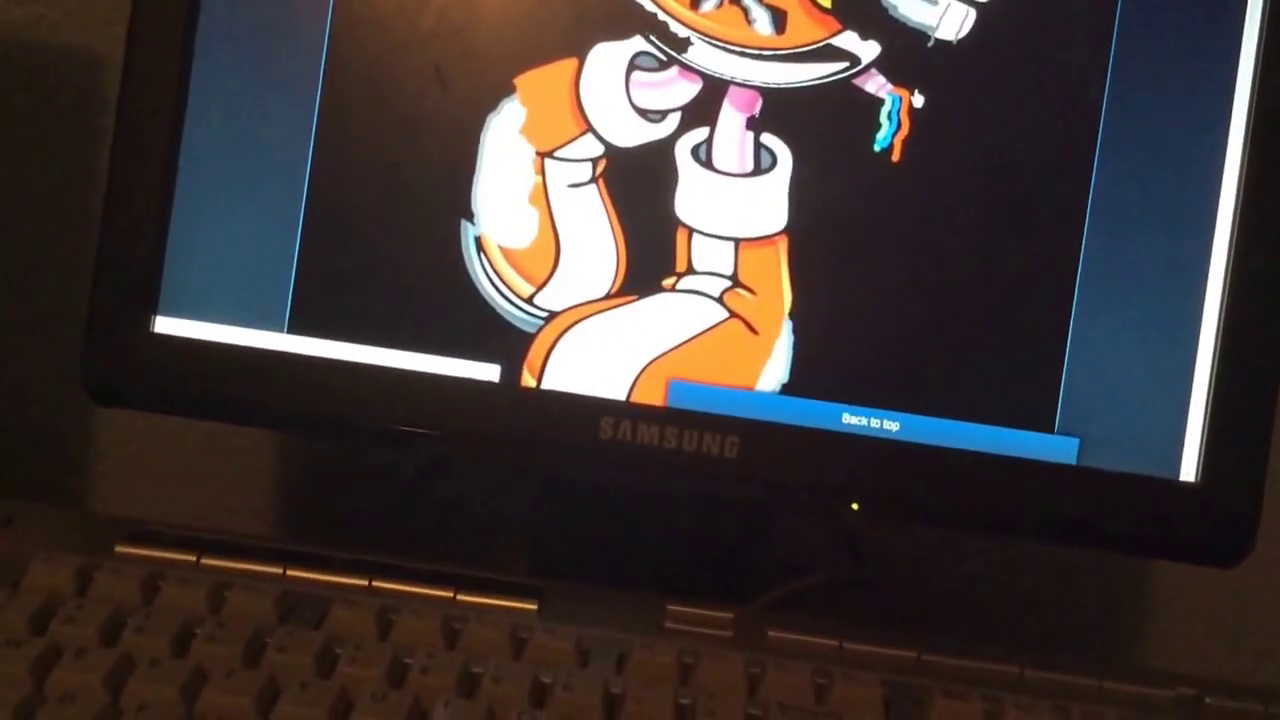
pyautogui.scroll(4, 920, 87)
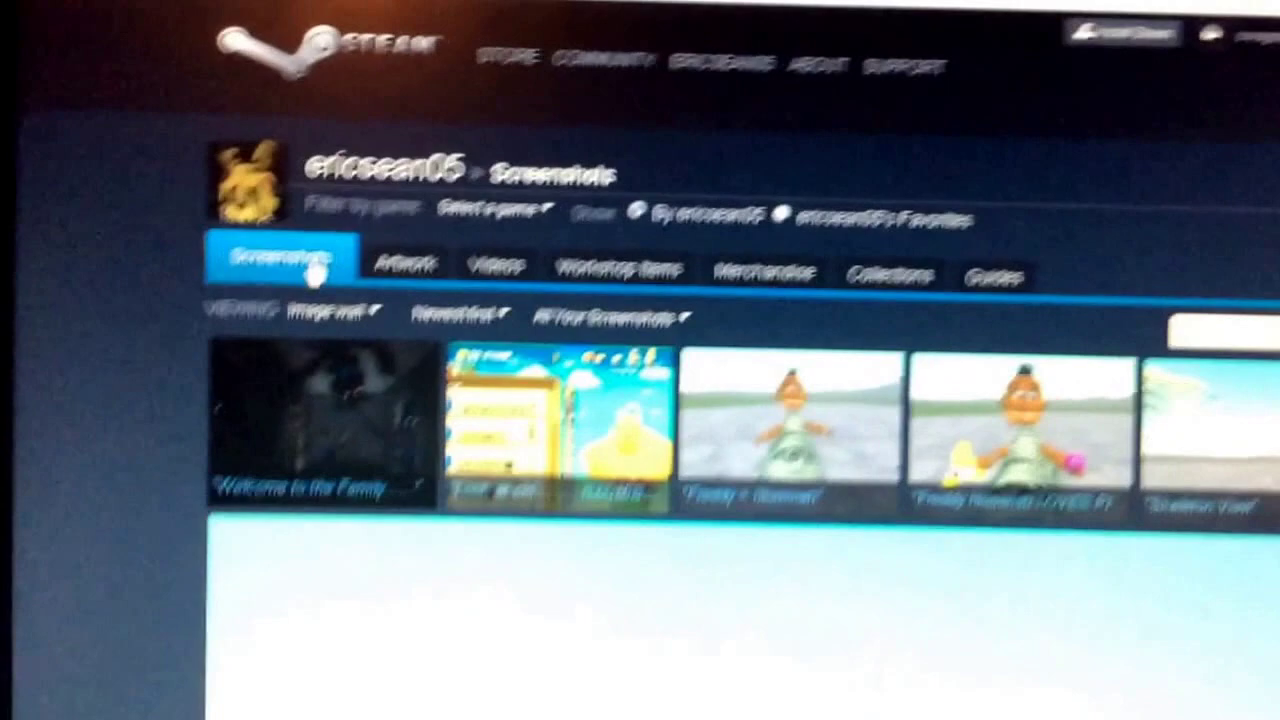
pyautogui.moveTo(336, 238)
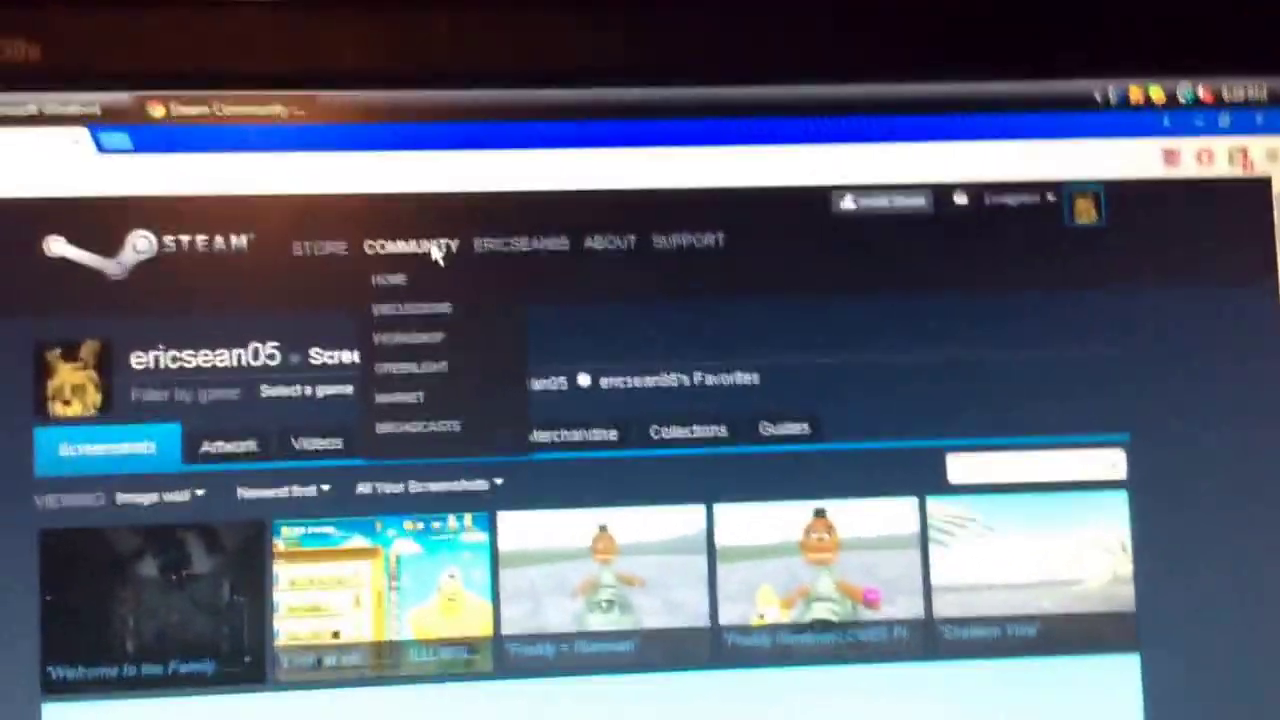
# Step: Go to the Steam Community Activity home from the COMMUNITY header link
pyautogui.click(527, 250)
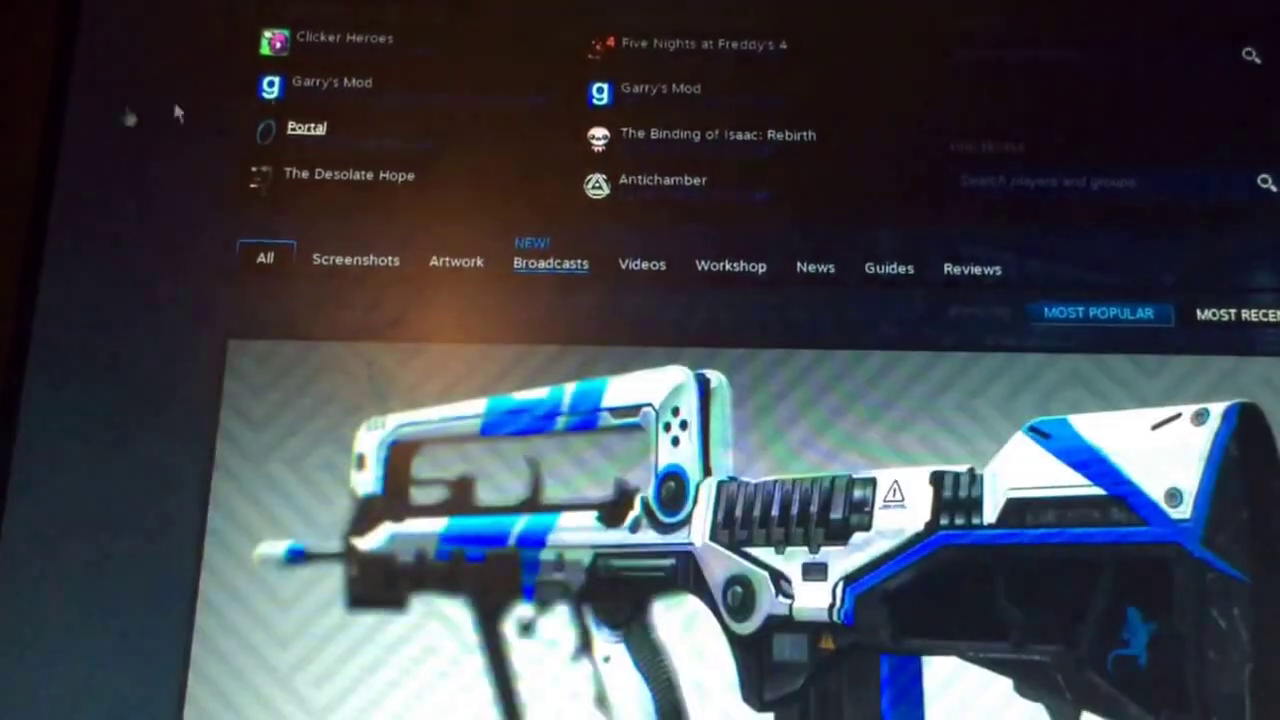
pyautogui.scroll(-5, 355, 93)
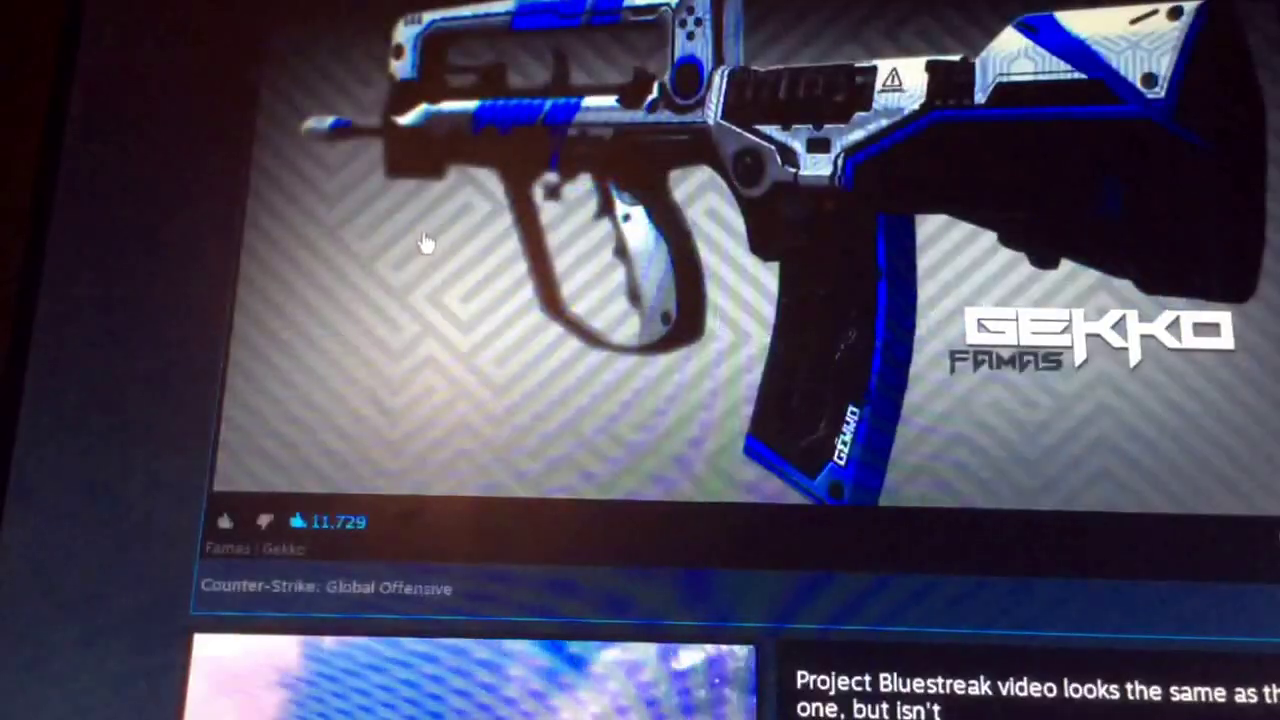
pyautogui.scroll(-2, 420, 250)
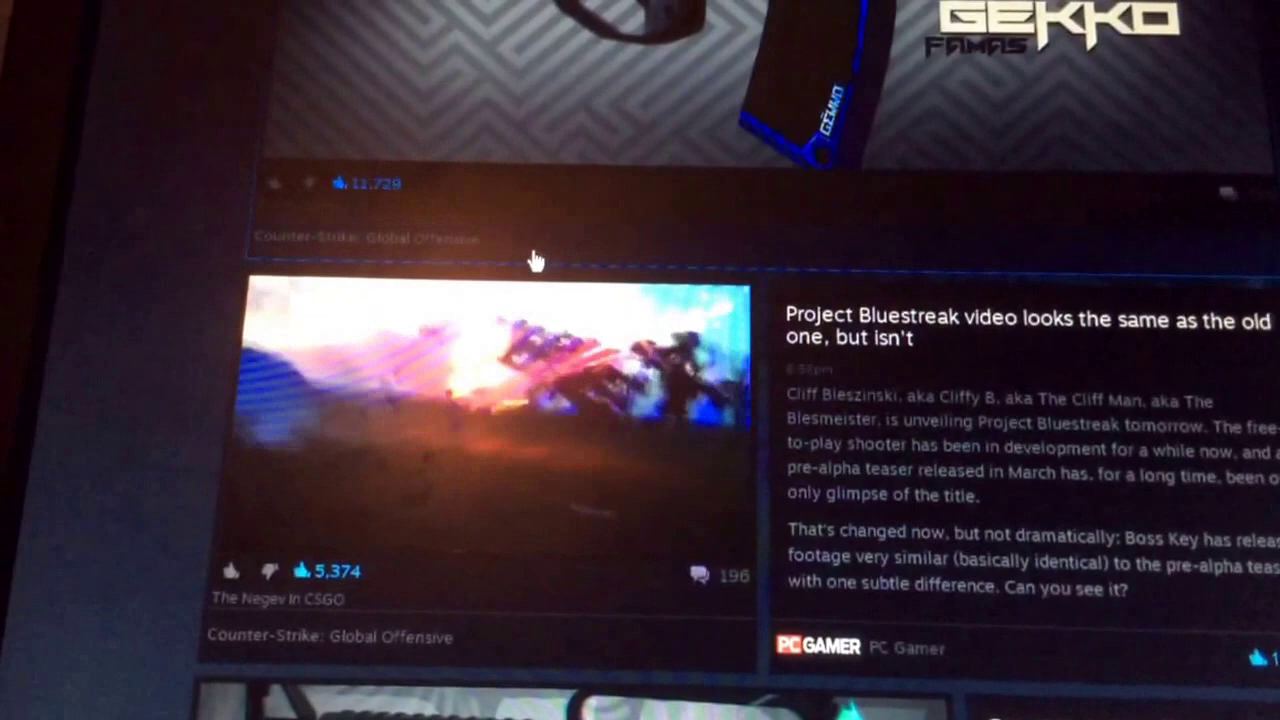
pyautogui.scroll(-3, 531, 257)
pyautogui.scroll(6, 537, 314)
pyautogui.scroll(4, 375, 225)
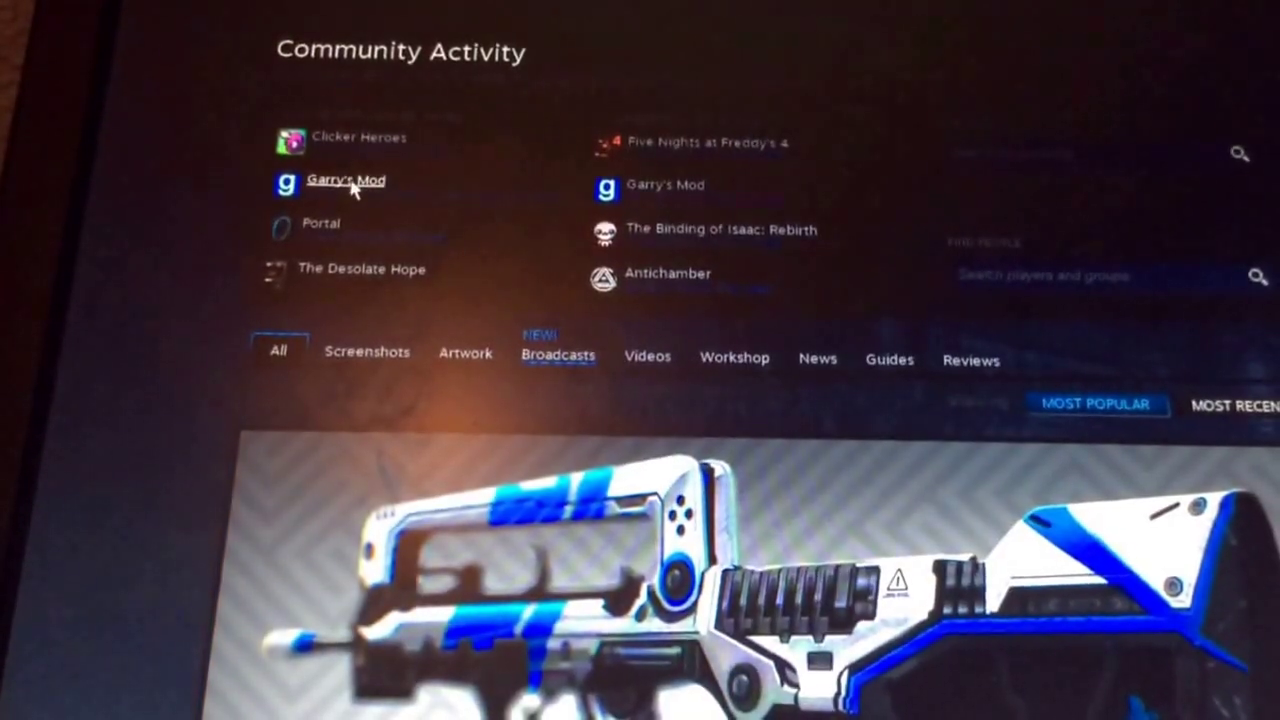
# Step: Open the Garry's Mod hub from the Community Activity links
pyautogui.click(345, 179)
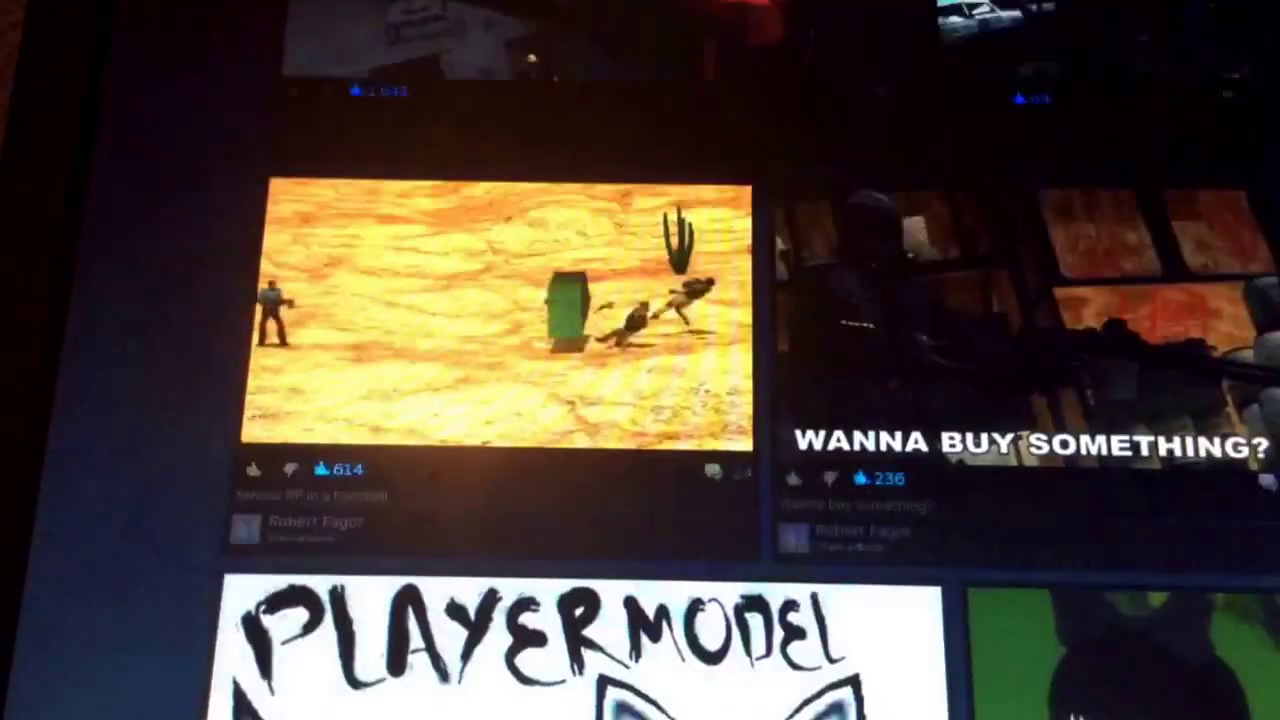
pyautogui.scroll(-3, 1115, 308)
pyautogui.scroll(-4, 1115, 308)
pyautogui.scroll(-4, 1122, 172)
pyautogui.scroll(-5, 1122, 172)
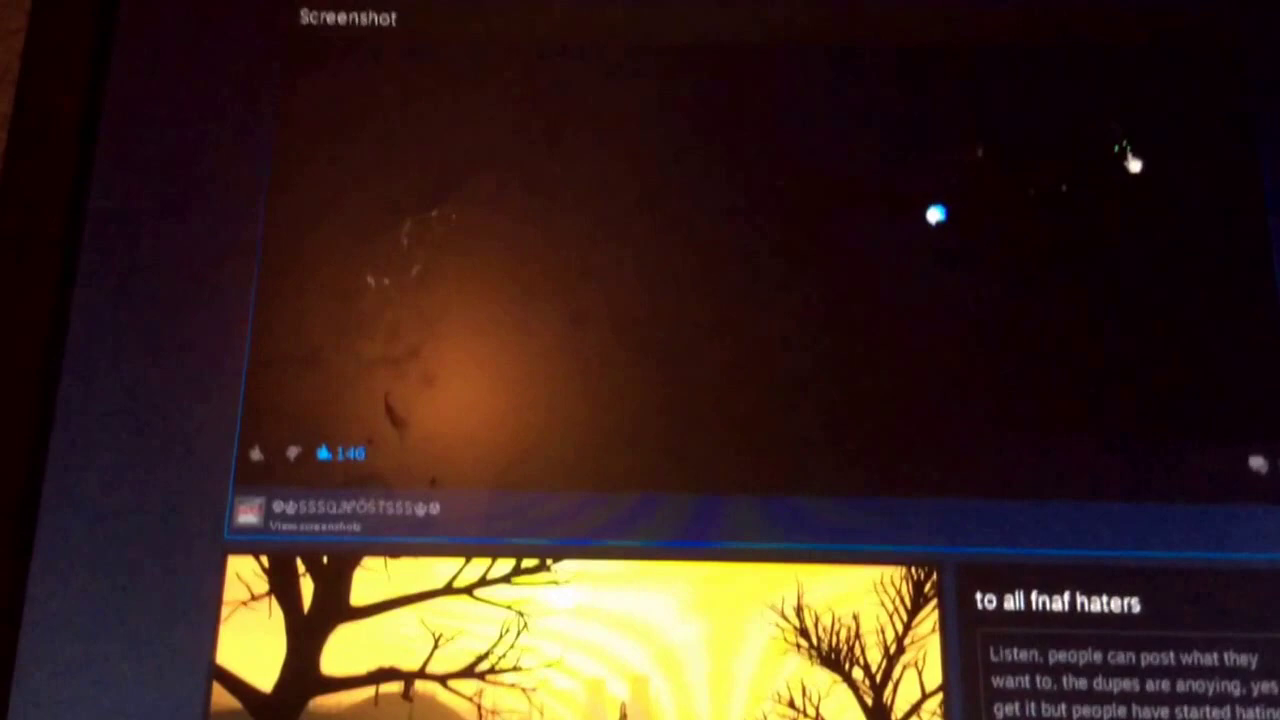
pyautogui.scroll(-5, 1122, 172)
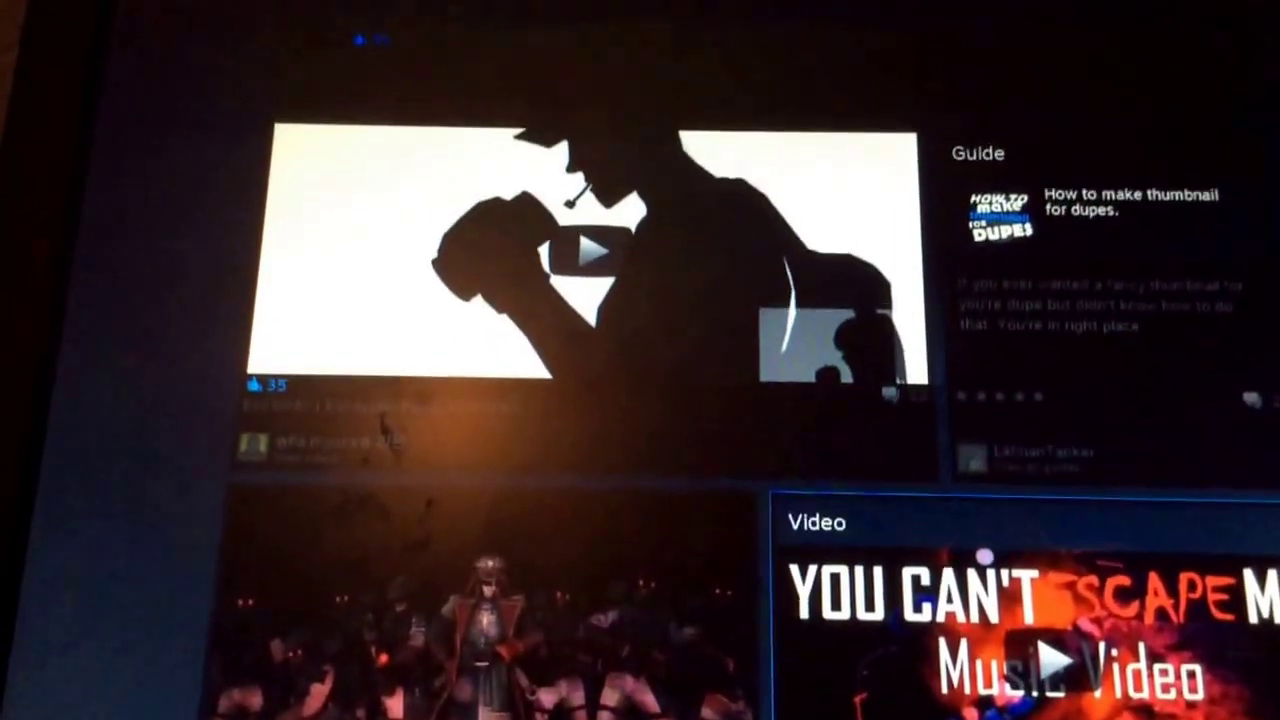
pyautogui.scroll(-3, 1200, 630)
pyautogui.scroll(-4, 1200, 640)
pyautogui.scroll(-4, 1220, 630)
pyautogui.scroll(-3, 1248, 627)
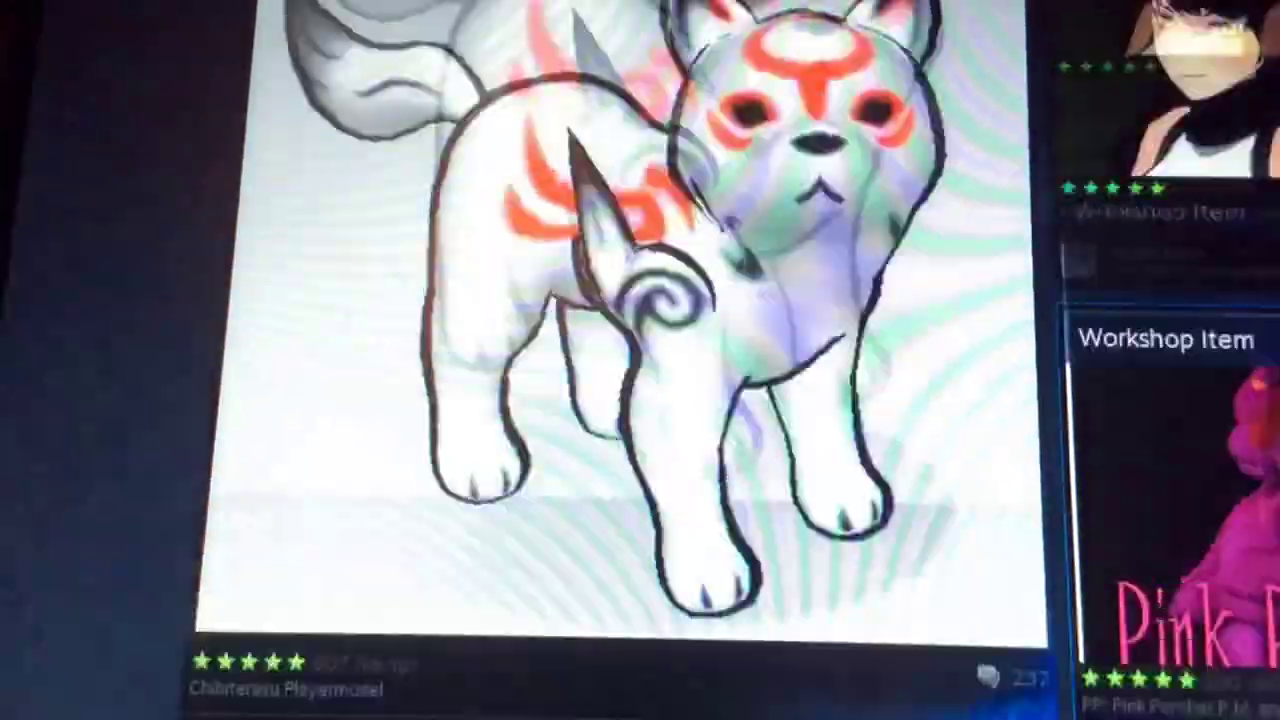
pyautogui.scroll(-5, 1200, 440)
pyautogui.scroll(-5, 1140, 460)
pyautogui.scroll(-5, 1075, 492)
pyautogui.scroll(-5, 1080, 480)
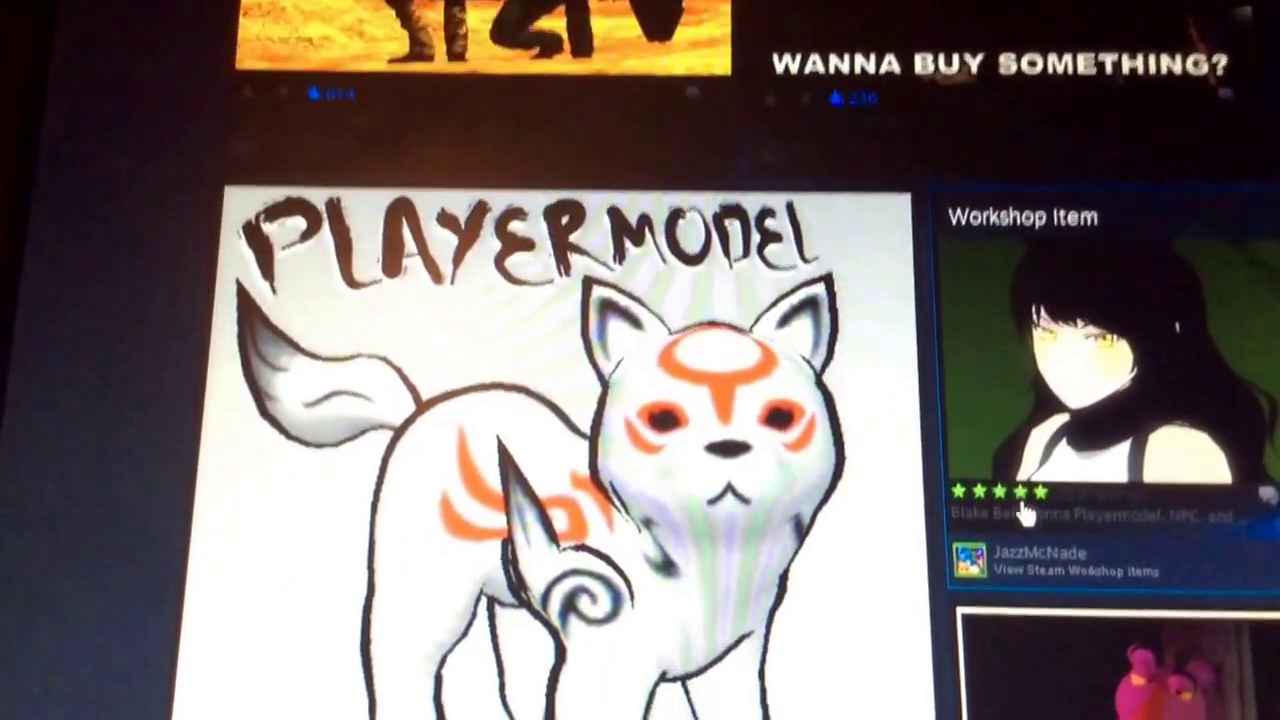
pyautogui.scroll(5, 1000, 510)
pyautogui.scroll(5, 860, 358)
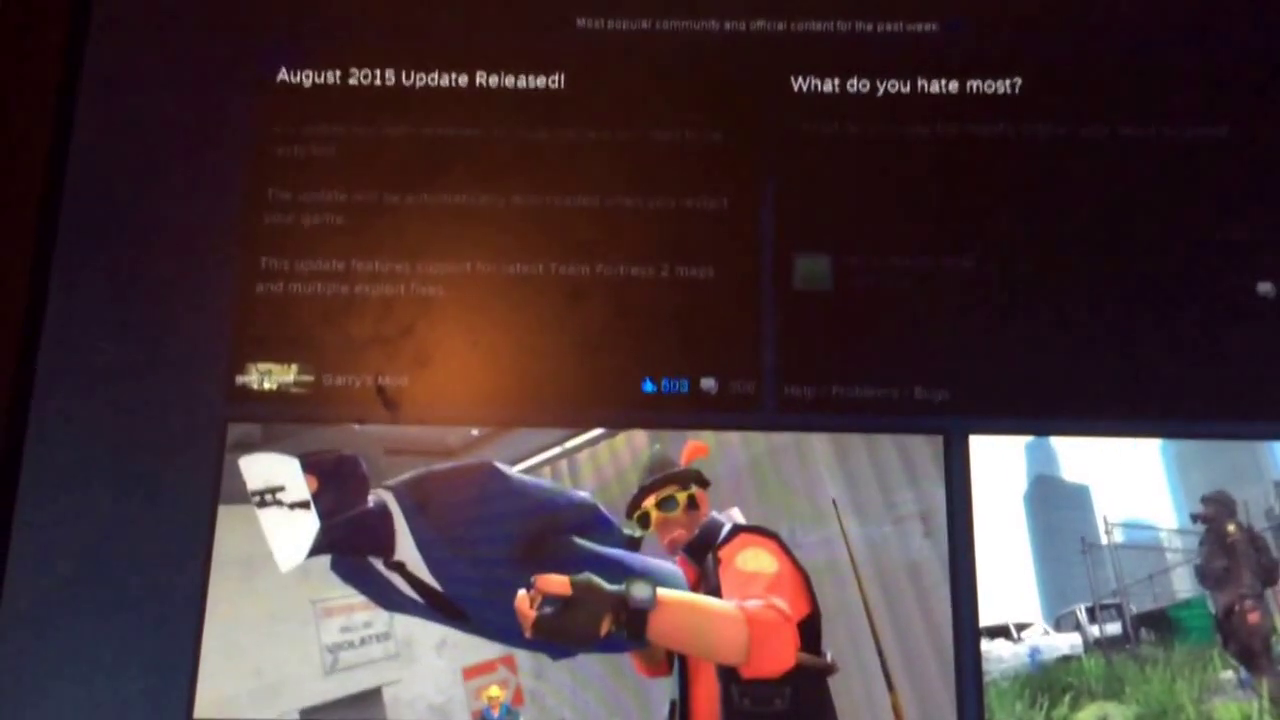